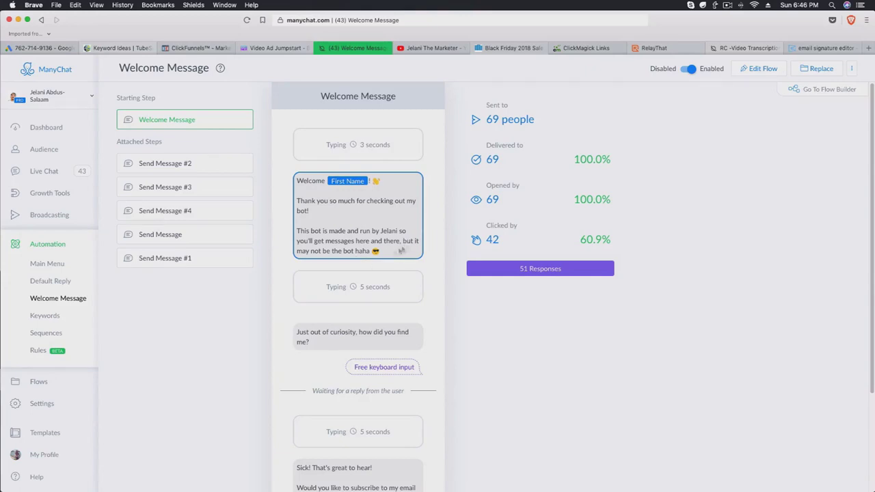
scroll(412, 244, "down", 2)
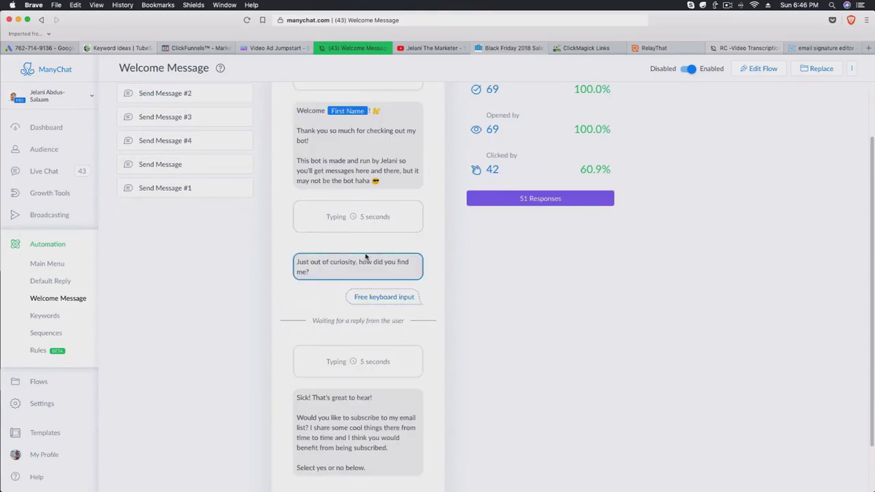
scroll(372, 233, "down", 1)
scroll(372, 229, "down", 1)
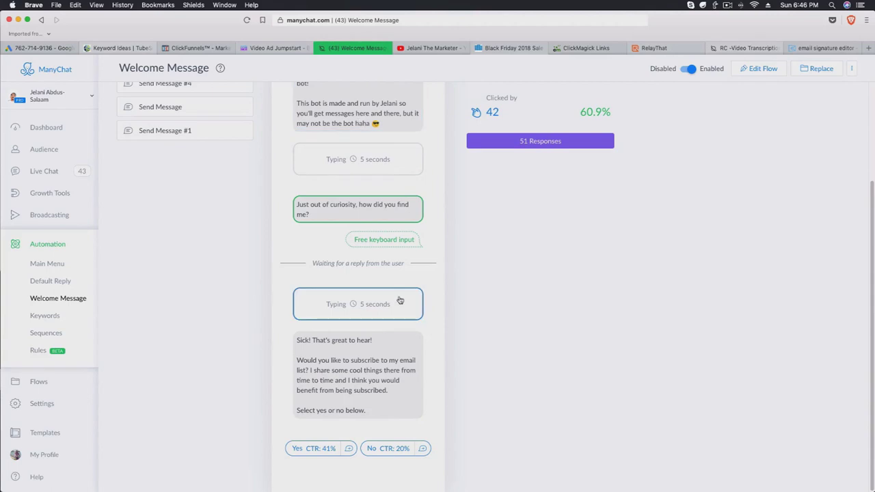
scroll(400, 301, "up", 3)
scroll(399, 296, "down", 2)
scroll(389, 283, "down", 1)
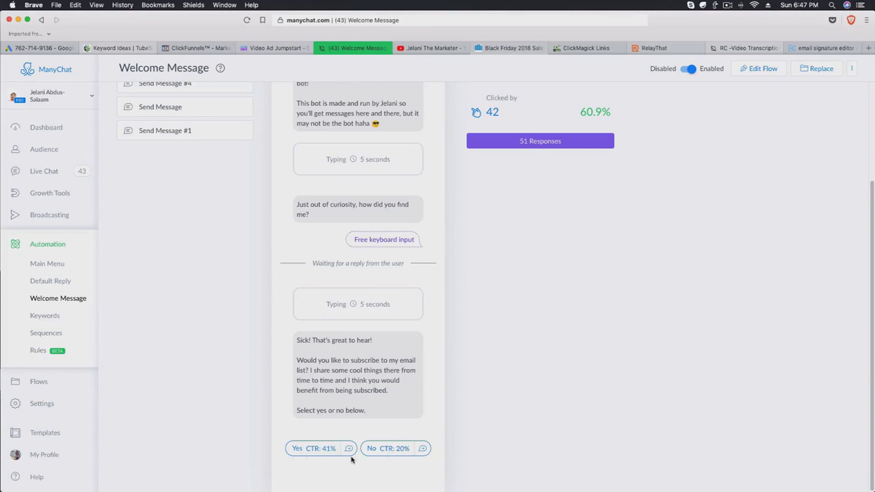
scroll(478, 273, "up", 3)
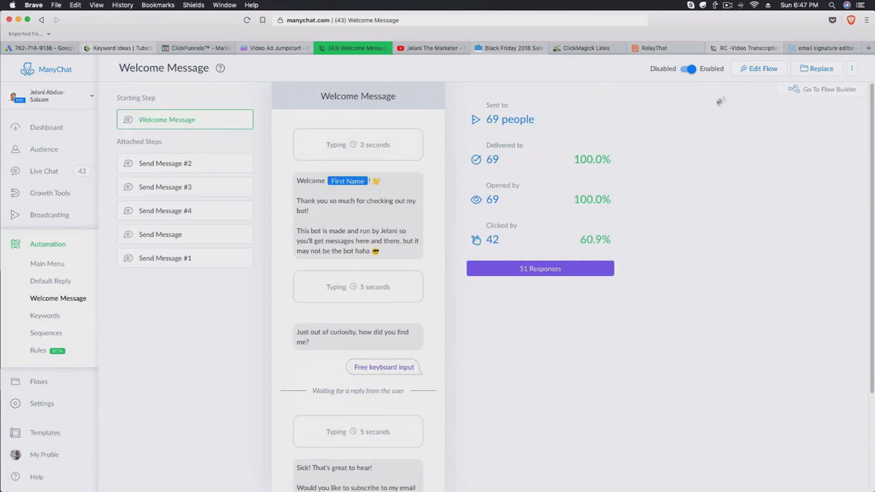
left_click(820, 48)
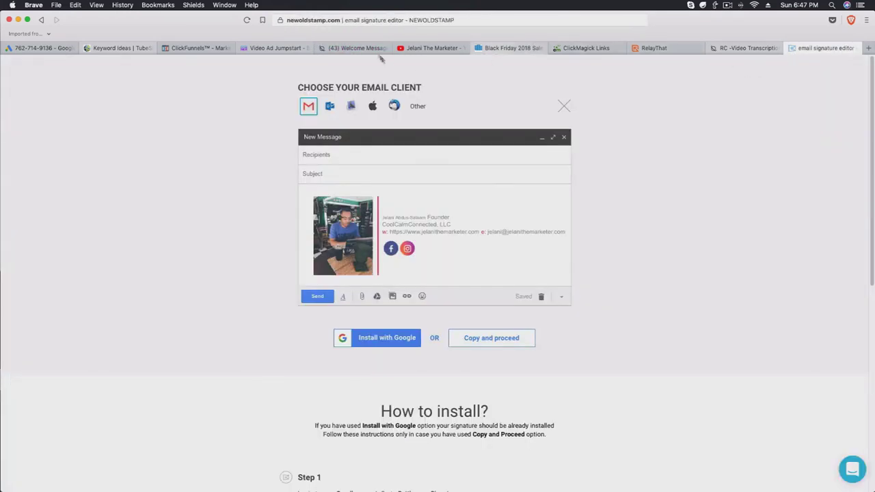
Step: Return to ManyChat and open the Welcome Message flow for editing, down to its quick replies
left_click(346, 48)
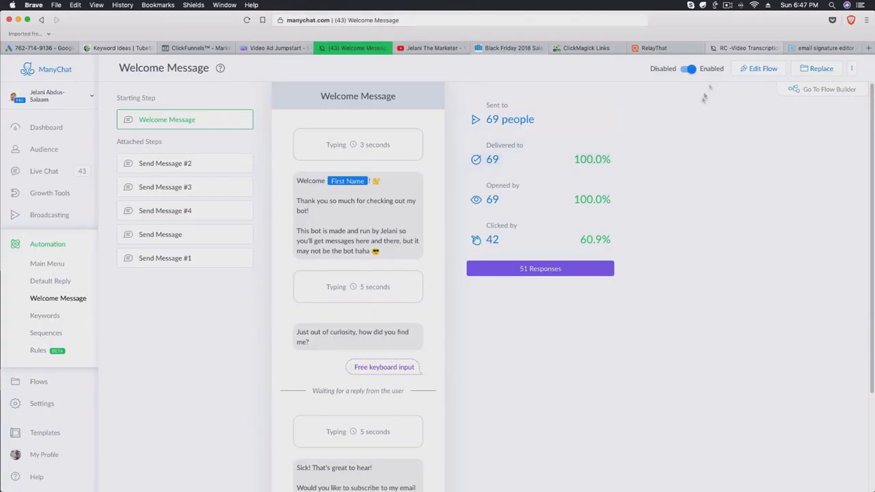
left_click(745, 69)
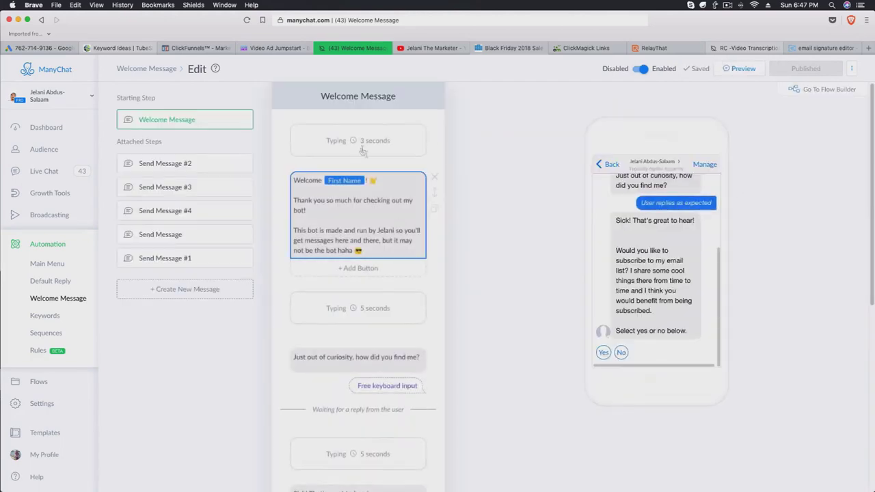
scroll(340, 361, "down", 5)
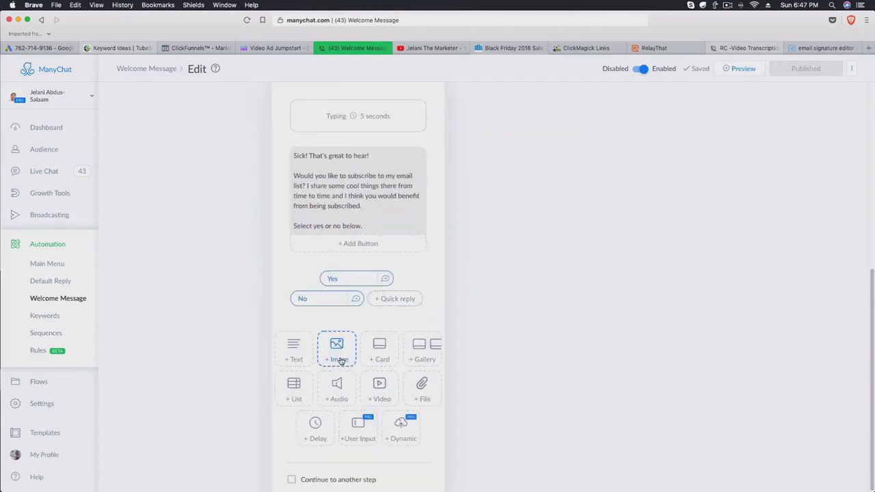
Step: Check the Yes and No reply targets, then open the Yes reply's email-address step
left_click(365, 281)
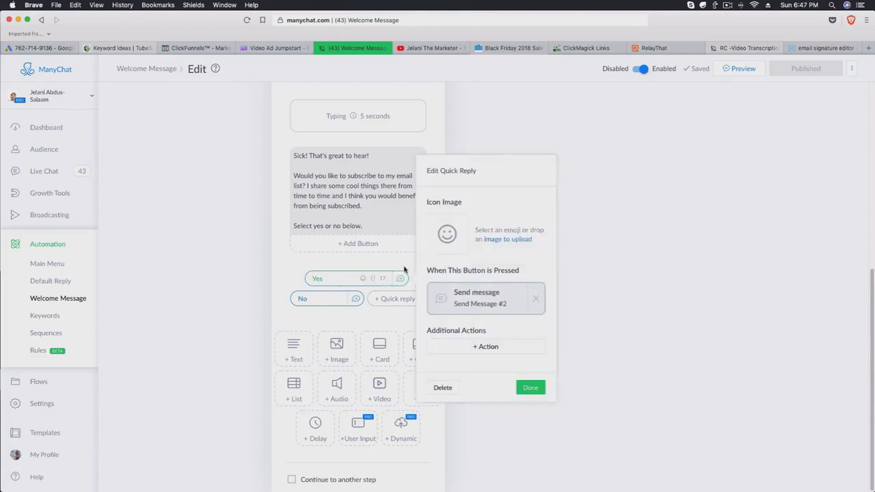
left_click(404, 268)
left_click(314, 300)
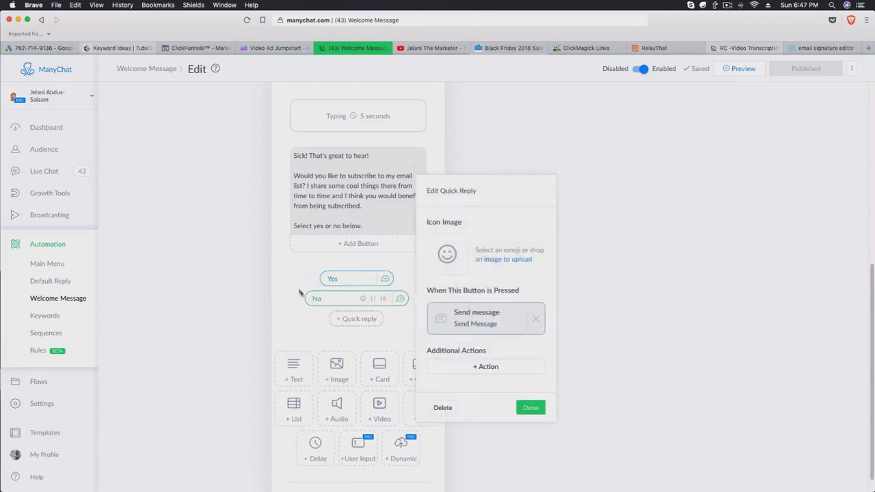
left_click(311, 295)
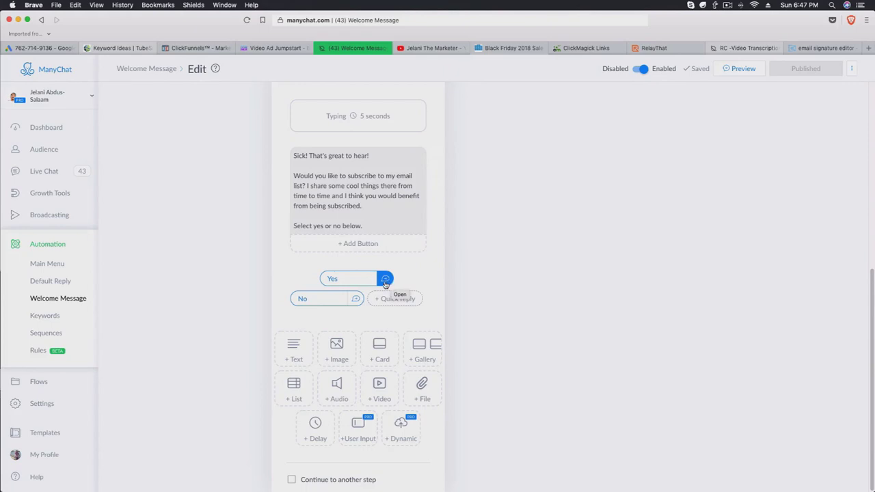
left_click(387, 279)
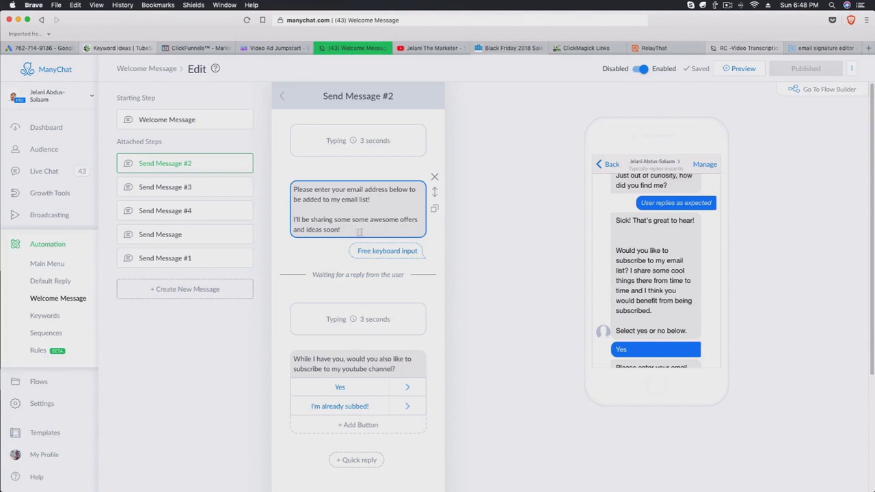
Step: Follow Send Message #2's YouTube Yes button on to Send Message #3
scroll(358, 232, "down", 1)
scroll(358, 232, "down", 4)
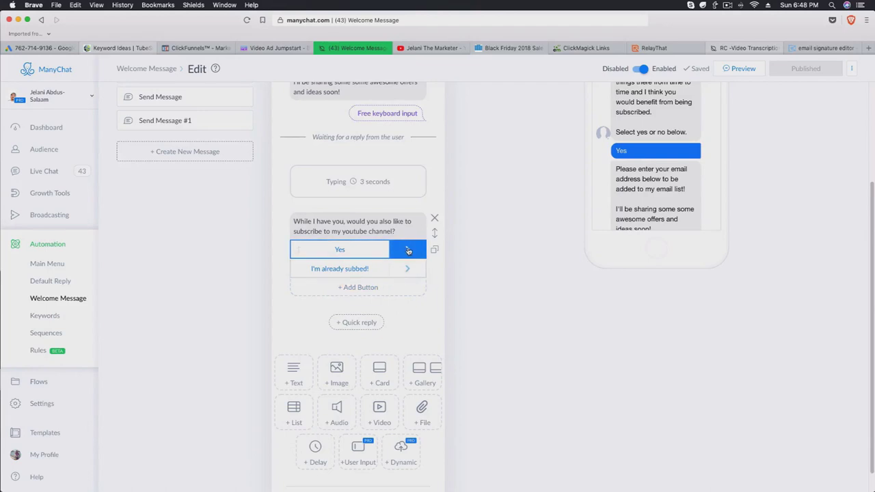
left_click(408, 250)
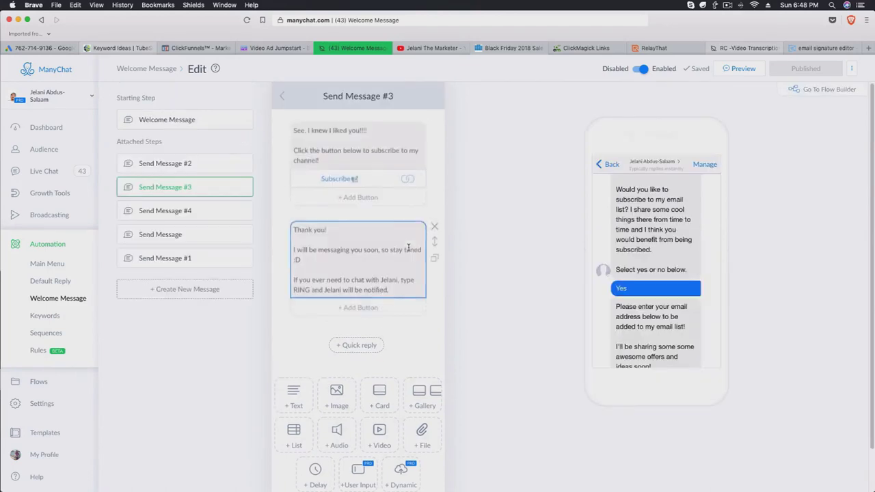
mouse_move(369, 132)
left_mouse_down()
mouse_move(298, 133)
mouse_move(331, 153)
left_mouse_up()
left_click(338, 143)
left_click(408, 136)
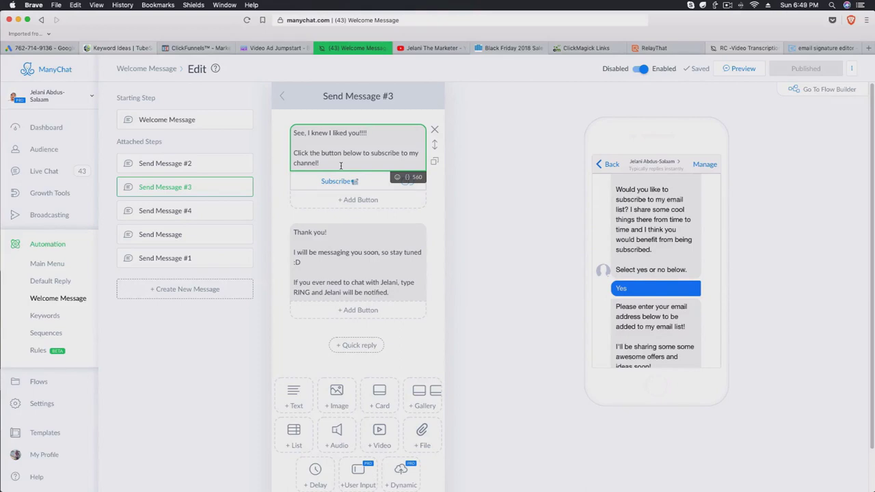
mouse_move(357, 262)
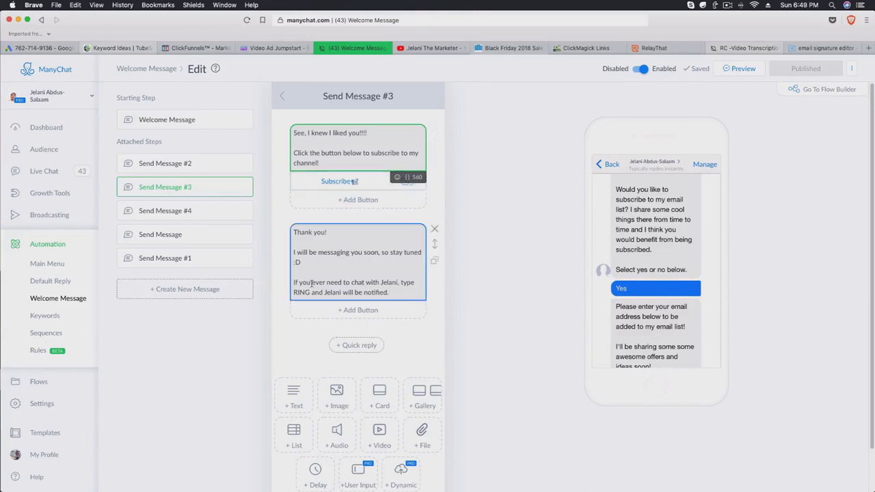
scroll(366, 247, "down", 2)
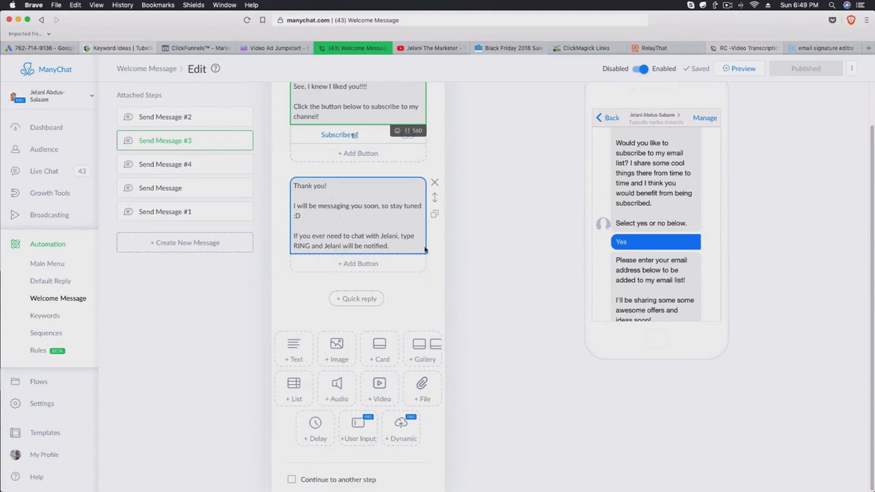
left_click_drag(341, 246, 393, 246)
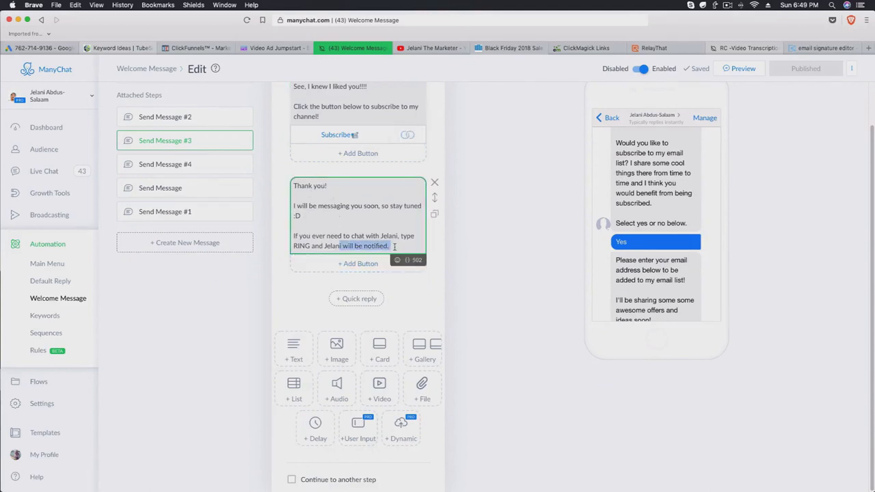
left_click(304, 256)
double_click(300, 246)
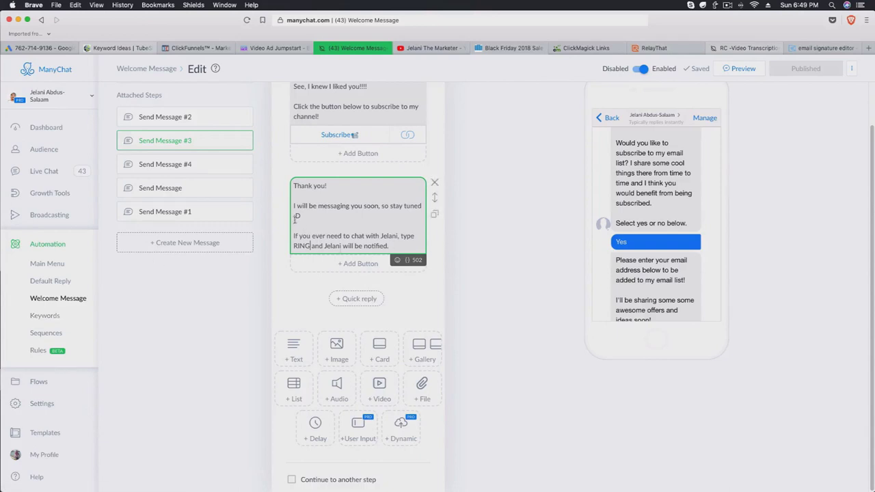
scroll(295, 217, "up", 2)
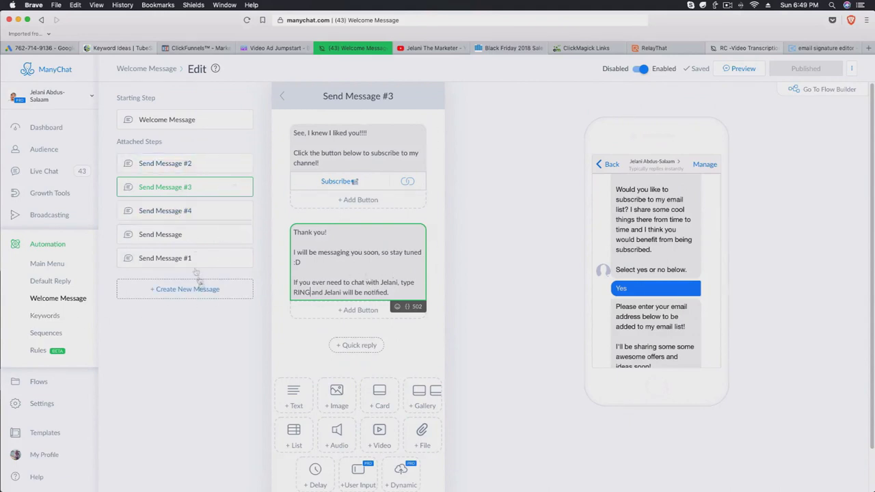
Step: Go back to Send Message #2 and follow I'm already subbed! to Send Message #4
left_click(176, 165)
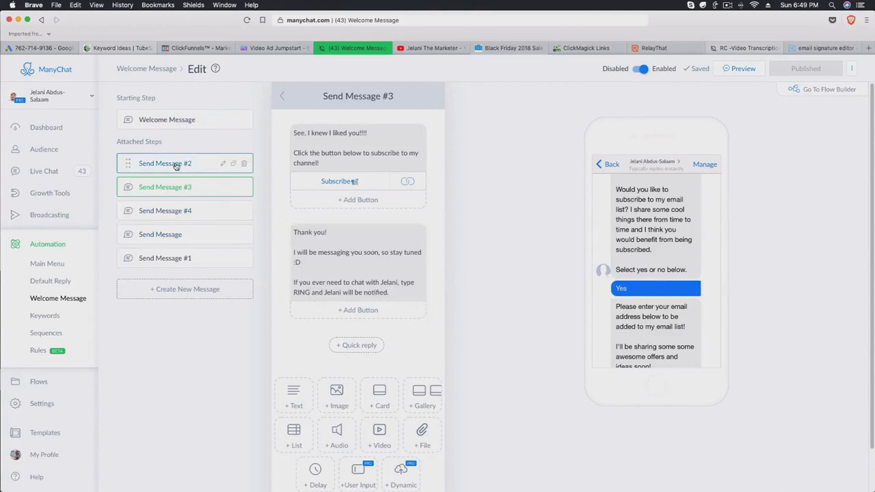
scroll(396, 267, "down", 5)
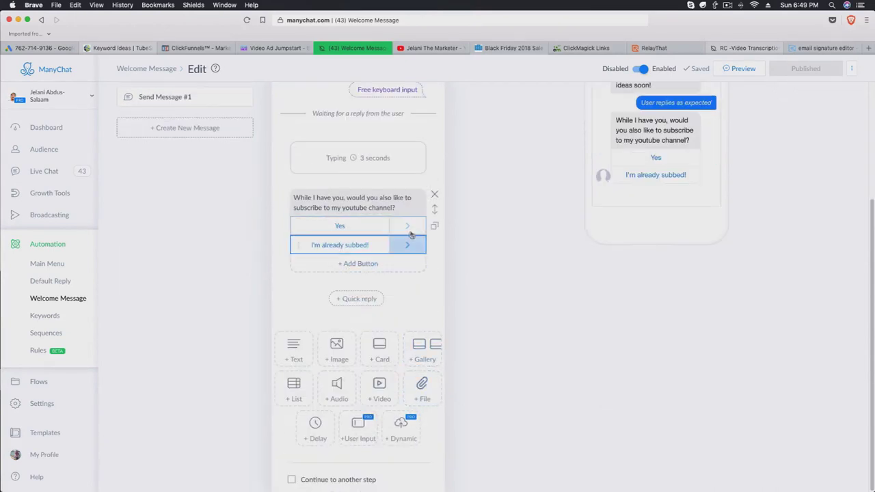
left_click(408, 245)
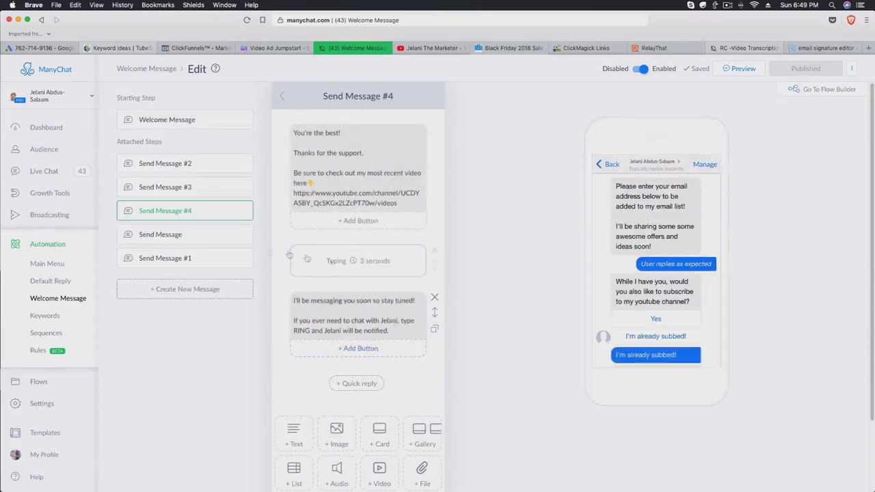
Step: Select the video link inside the You're the best! message text
left_click(322, 141)
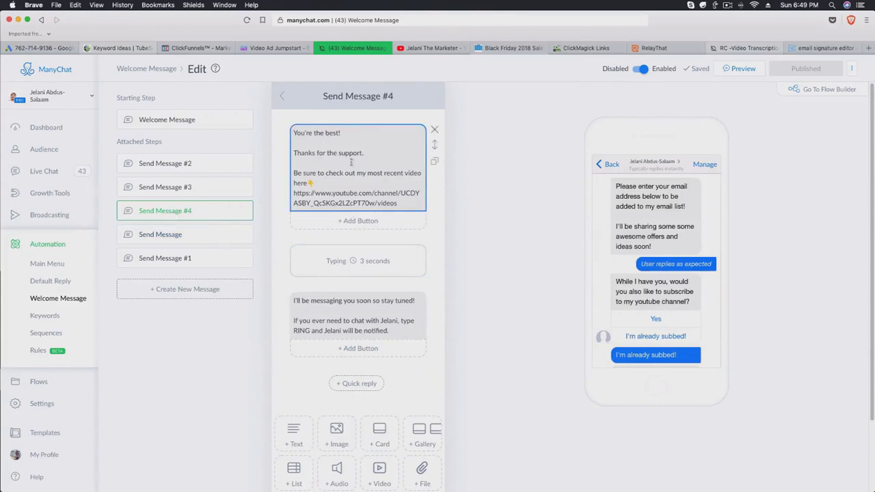
left_click(400, 201)
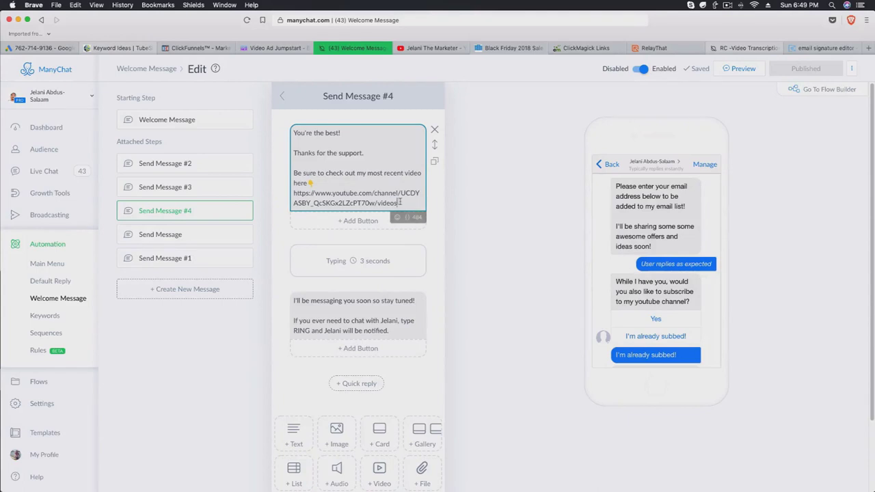
left_click_drag(400, 202, 295, 193)
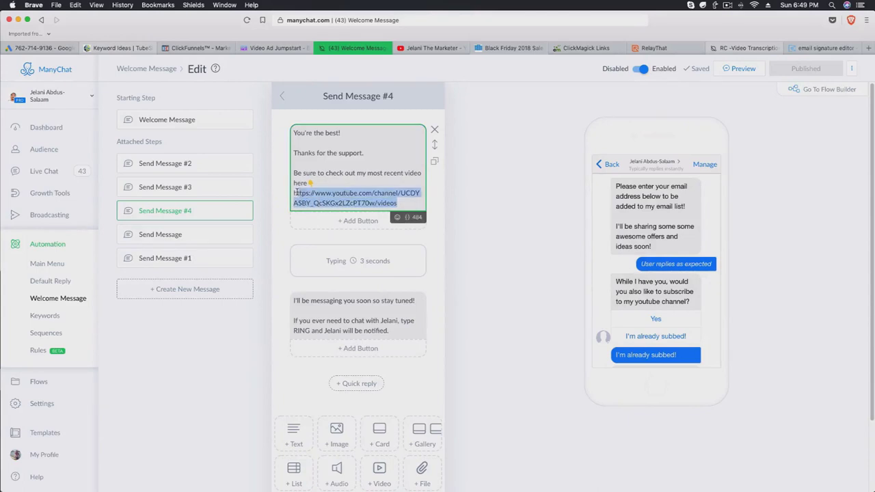
Step: Copy the YouTube channel's Videos page URL and return to the ManyChat editor
left_click_drag(295, 193, 398, 203)
left_click(429, 49)
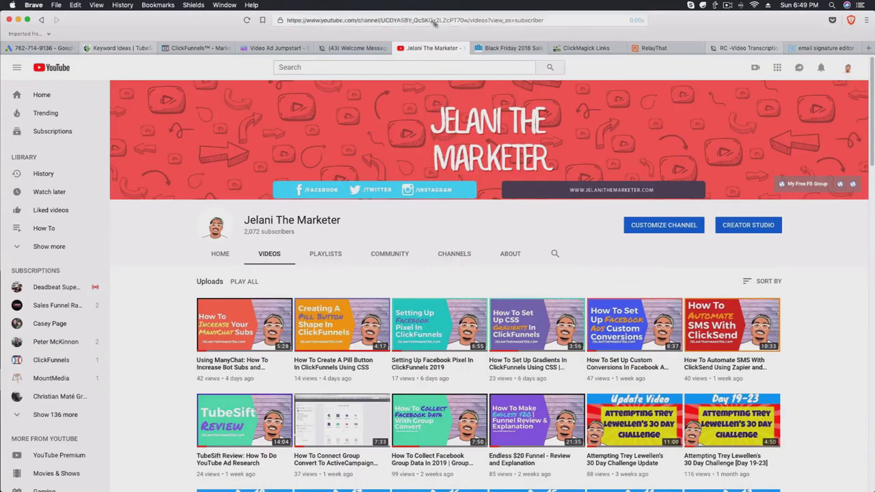
left_click(464, 22)
right_click(485, 21)
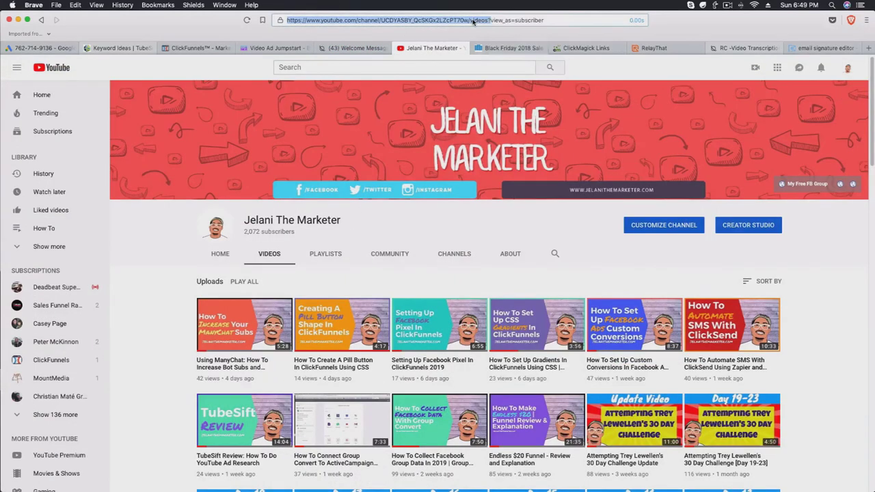
right_click(472, 23)
left_click(490, 32)
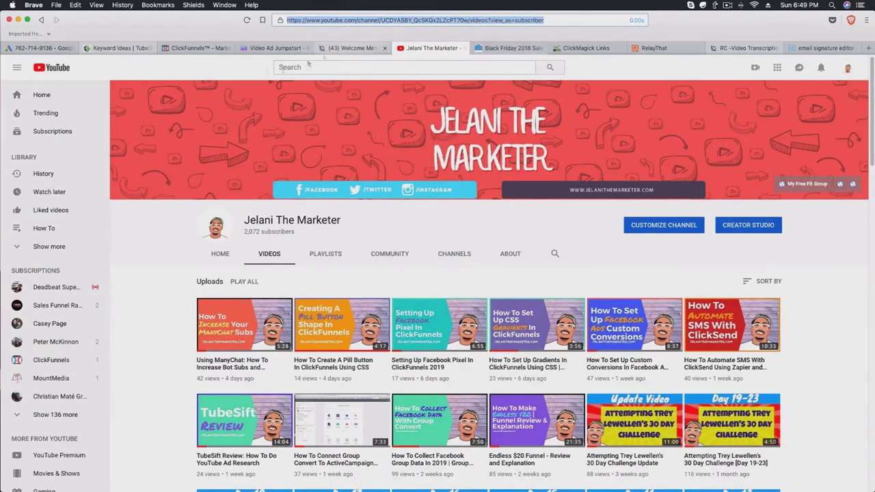
left_click(346, 49)
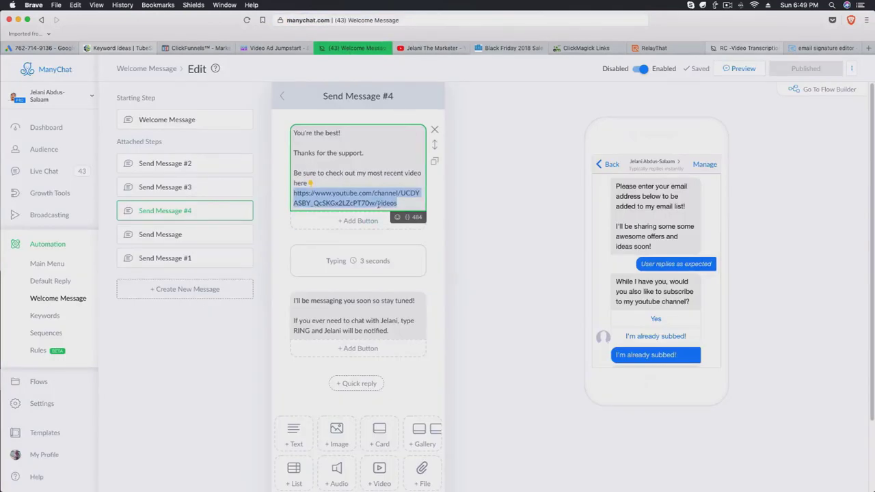
Step: Paste the Videos URL over the old link, add a Recent Videos website button, and publish
type("https://www.youtube.com/channel/UCDYASBY_QcSKGx2LZcPT70w/videos?view_as=subscriber")
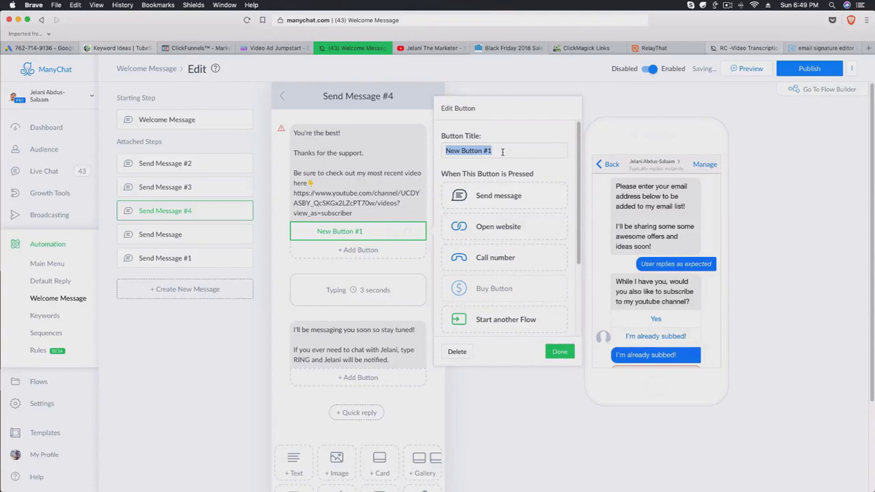
type("Recent Videos")
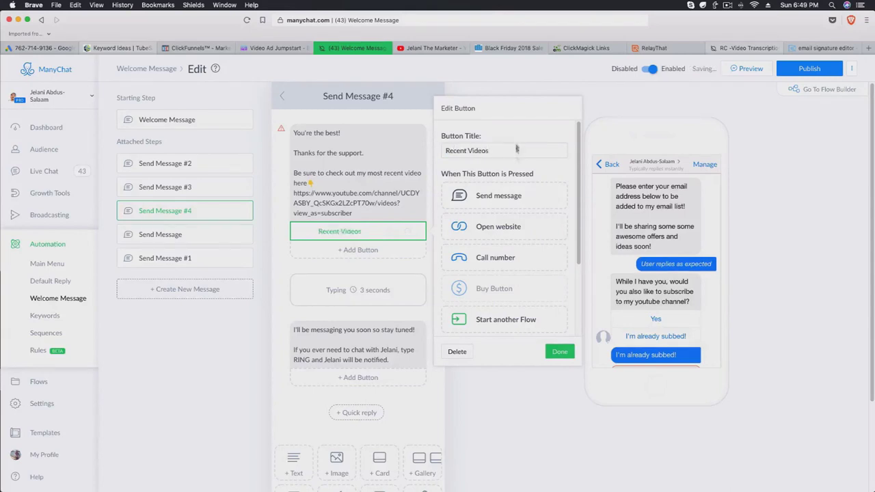
left_click(505, 229)
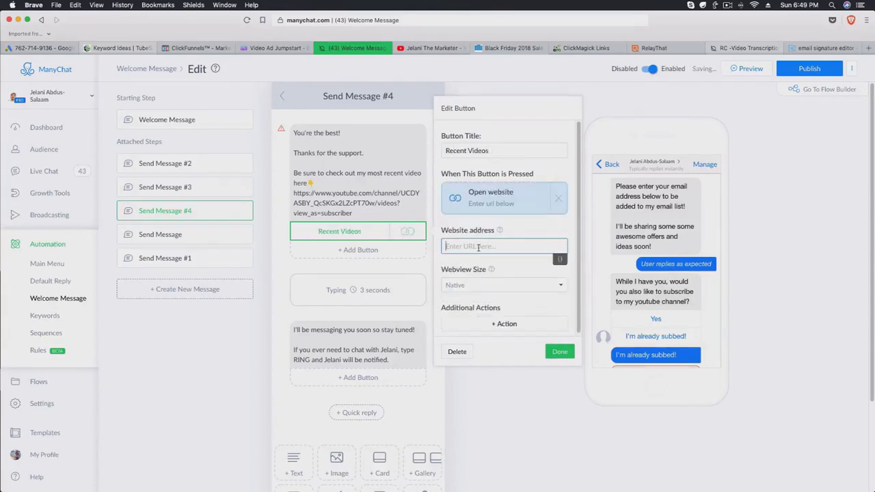
type("https://www.youtube.com/channel/UCDYASBY_QcSKGx2LZcPT70w/videos?view_as=subscriber")
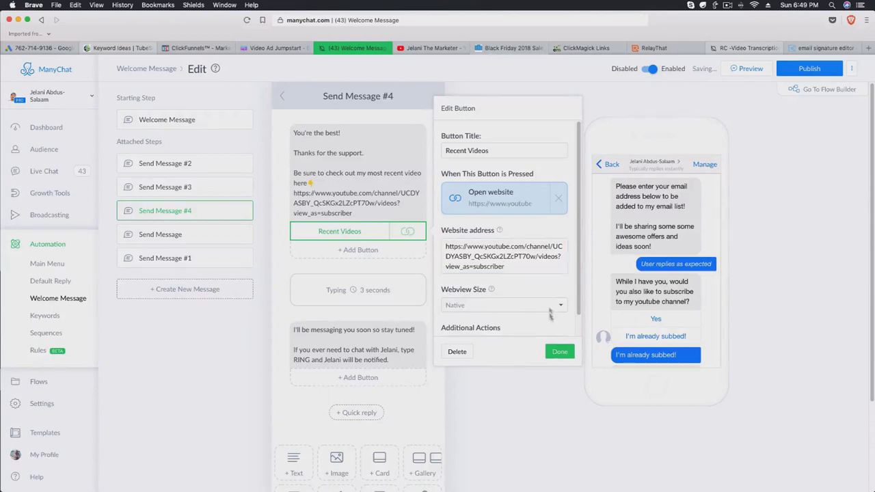
left_click(559, 351)
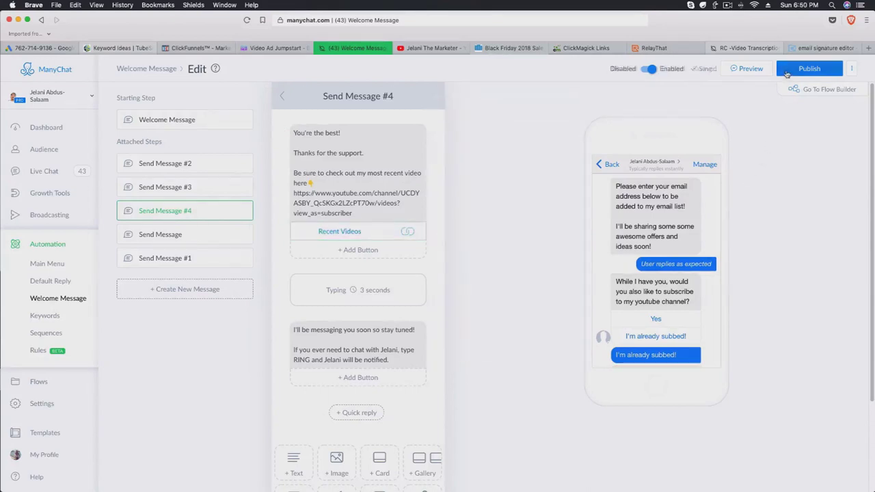
left_click(808, 69)
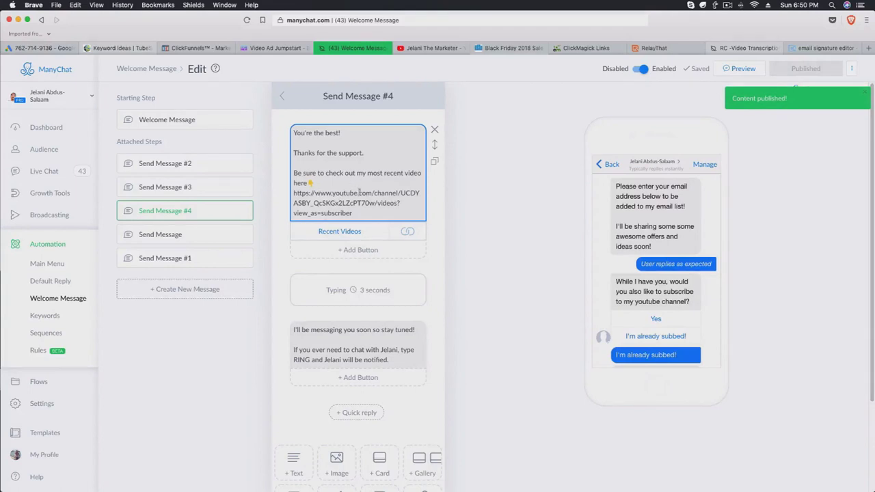
left_click(427, 48)
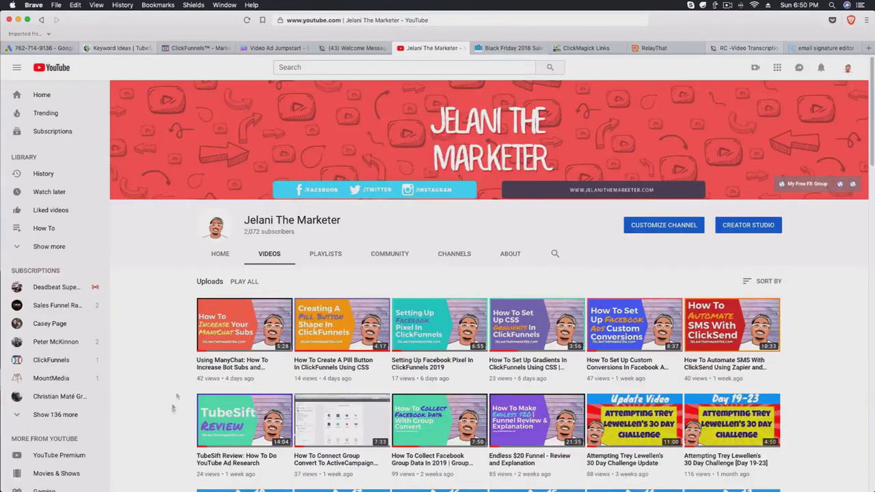
Step: Browse the Send Message #1 and unnumbered Send Message steps in the step list
left_click(353, 48)
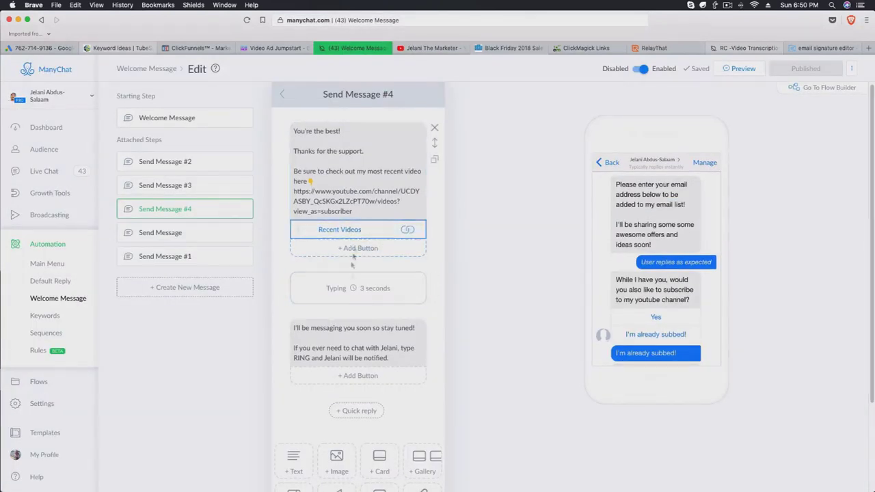
scroll(366, 335, "down", 1)
scroll(367, 336, "down", 3)
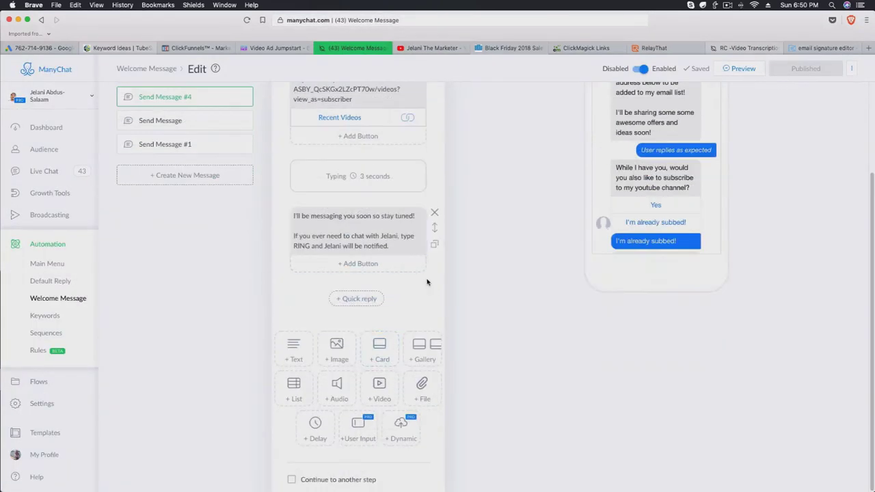
scroll(226, 168, "up", 3)
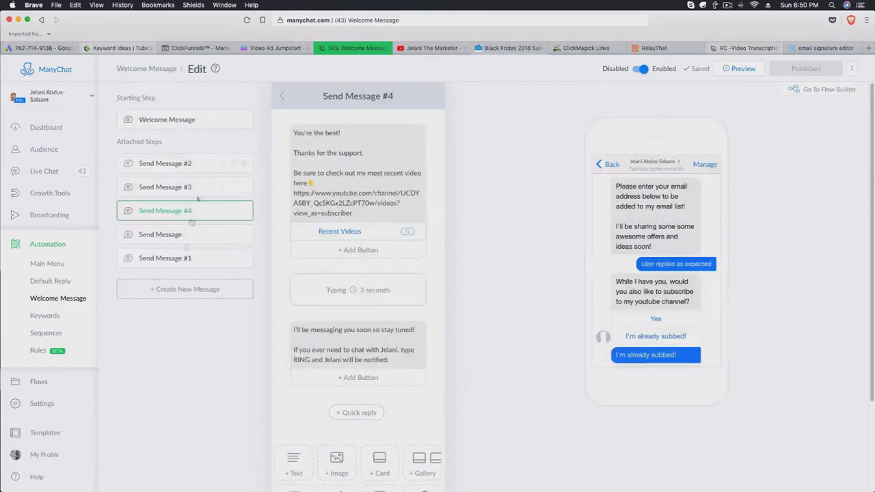
left_click(178, 260)
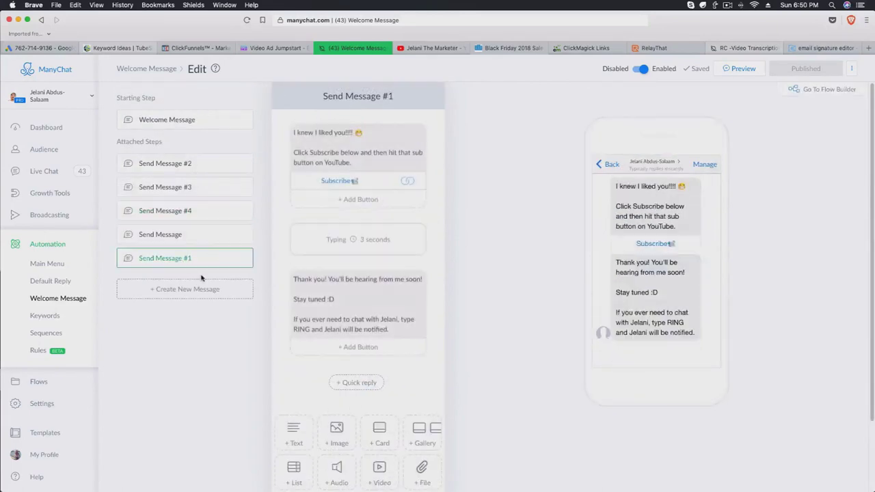
left_click(173, 241)
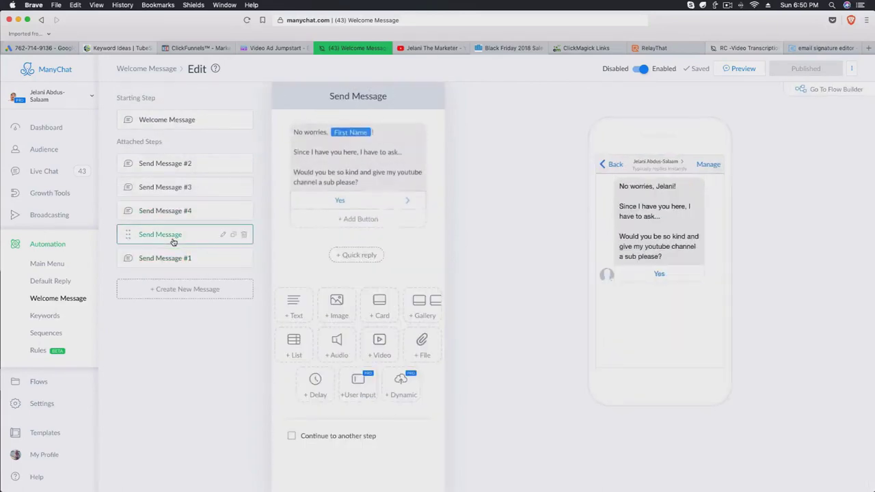
Step: From Welcome Message, follow the Yes reply and Yes button to Send Message #1
left_click(165, 127)
scroll(369, 341, "down", 10)
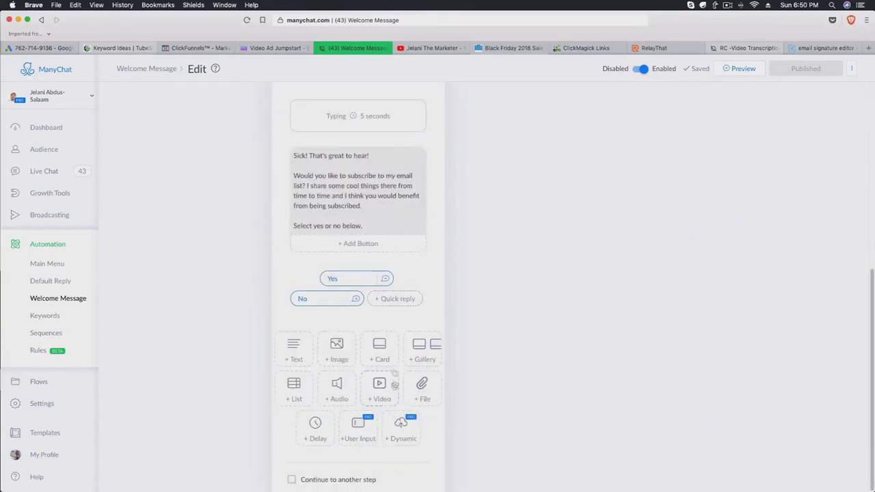
left_click(354, 300)
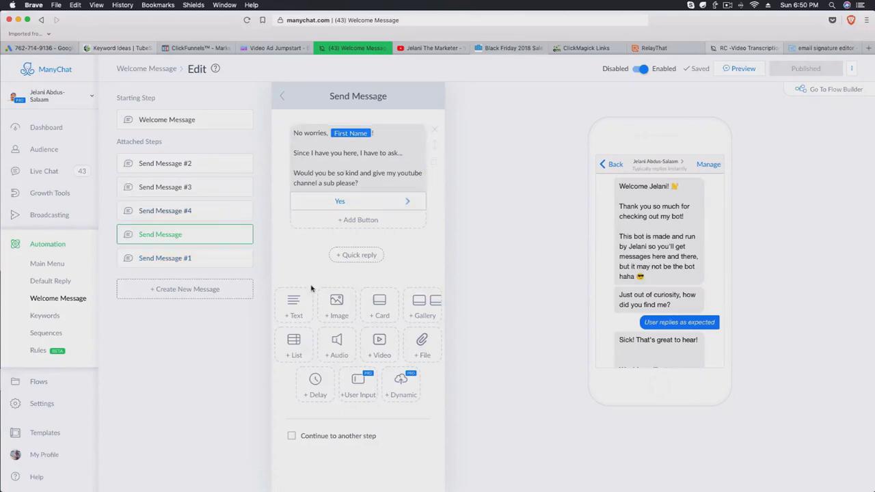
left_click(407, 203)
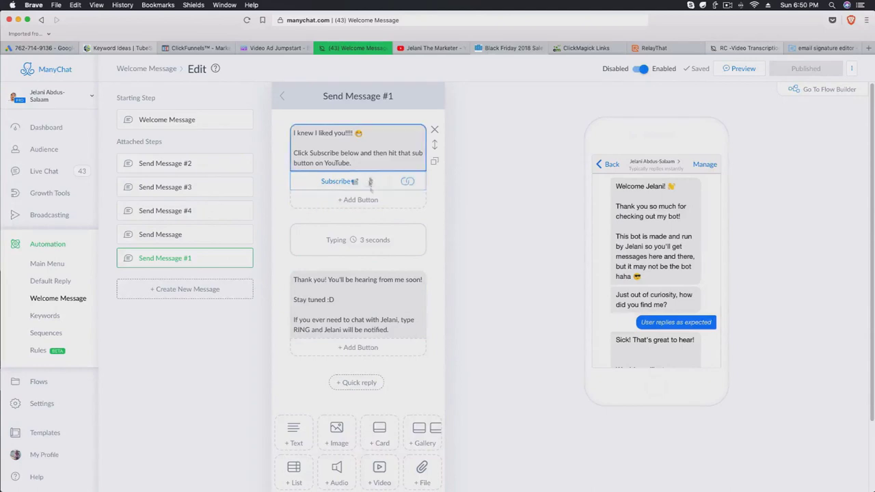
Step: Edit part of the Subscribe button's website address in Send Message #1 and save it
left_click(318, 181)
left_click(520, 205)
left_click_drag(488, 215, 533, 214)
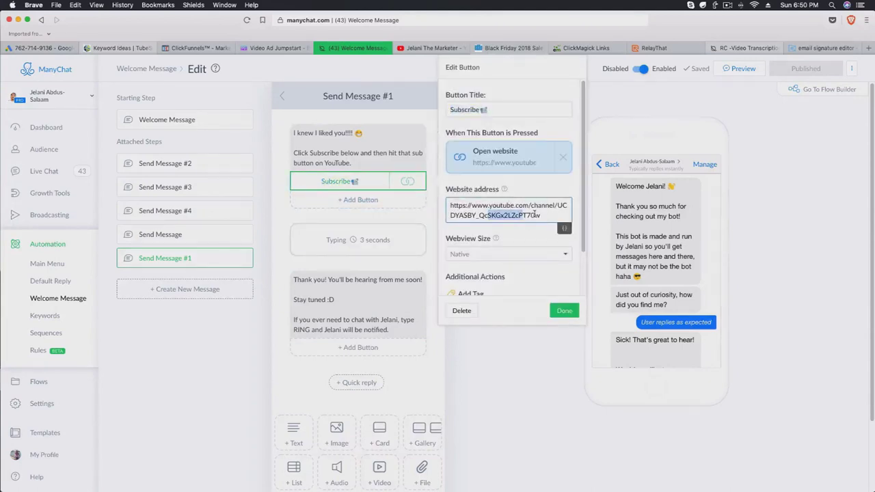
left_click(237, 352)
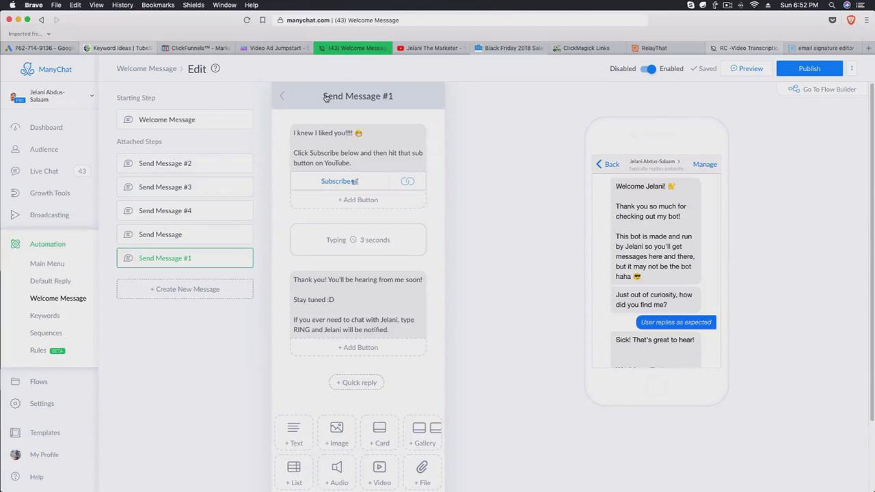
left_click(39, 301)
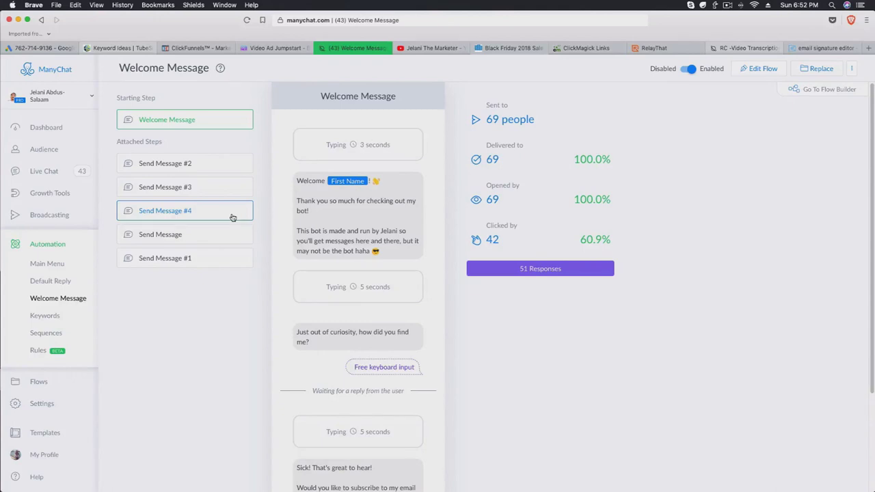
scroll(355, 219, "down", 3)
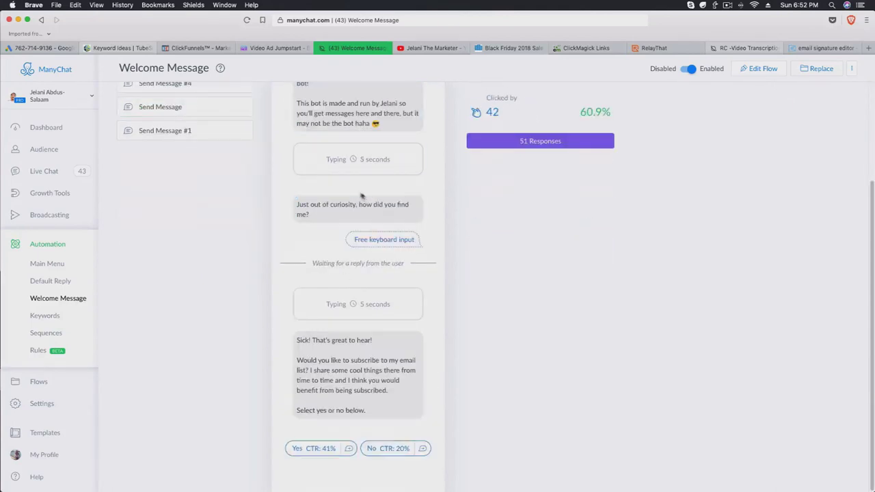